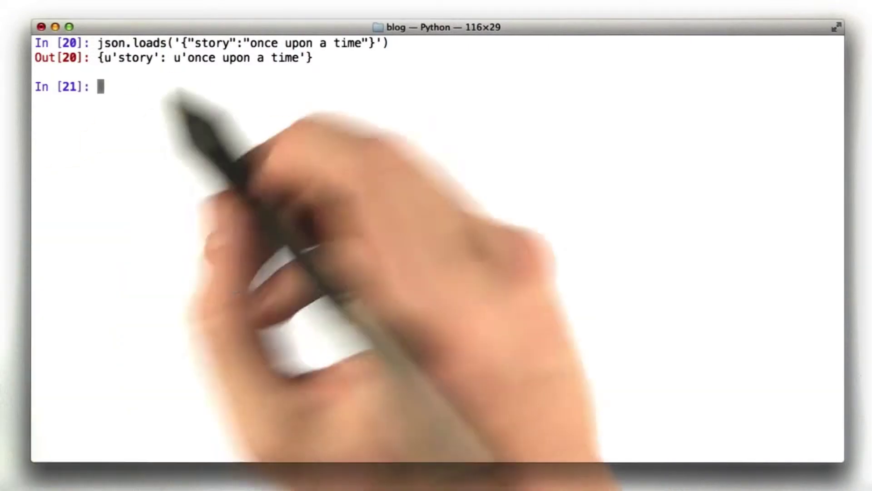
- Highlight the JSON object {"story":"once upon a time"} in In[20], then clear the highlight
drag(179, 43, 375, 42)
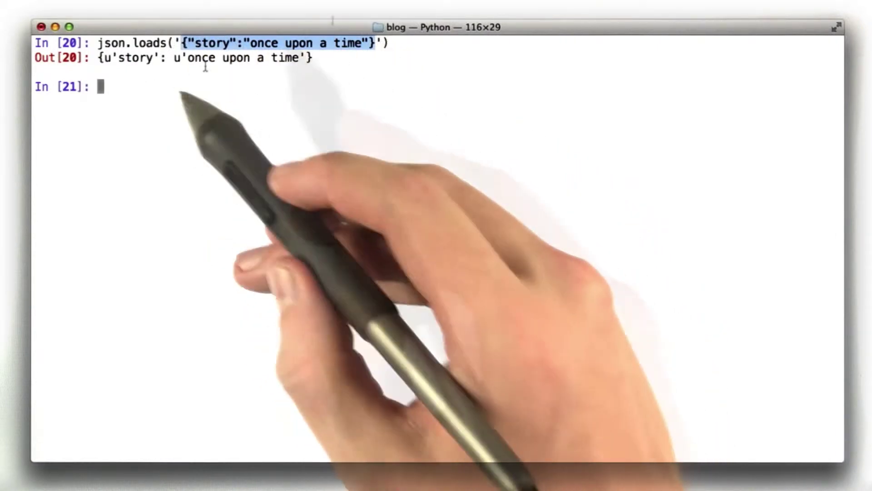
click(205, 66)
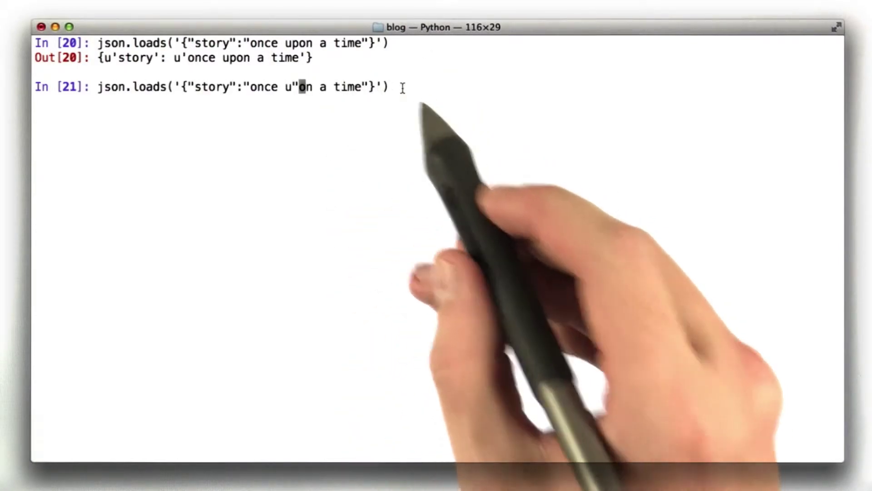
- Run json.loads on the story string with an unescaped double quote inside it
key(Return)
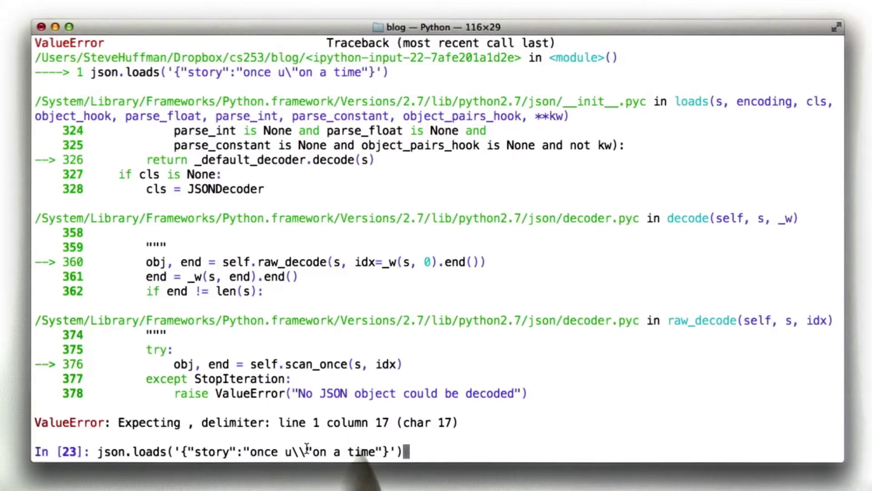
- Run the double-backslash and raw-string json.loads versions, both parsing to {u'story': u'once u"on a time'}
key(Return)
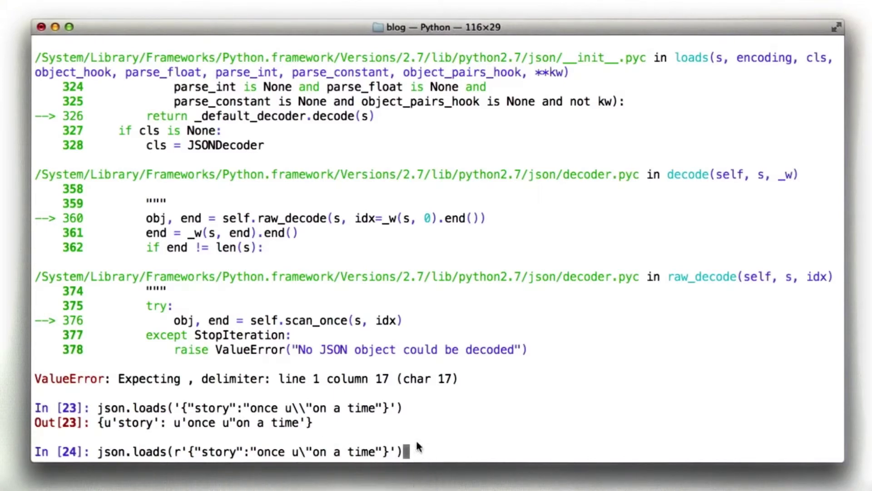
key(Return)
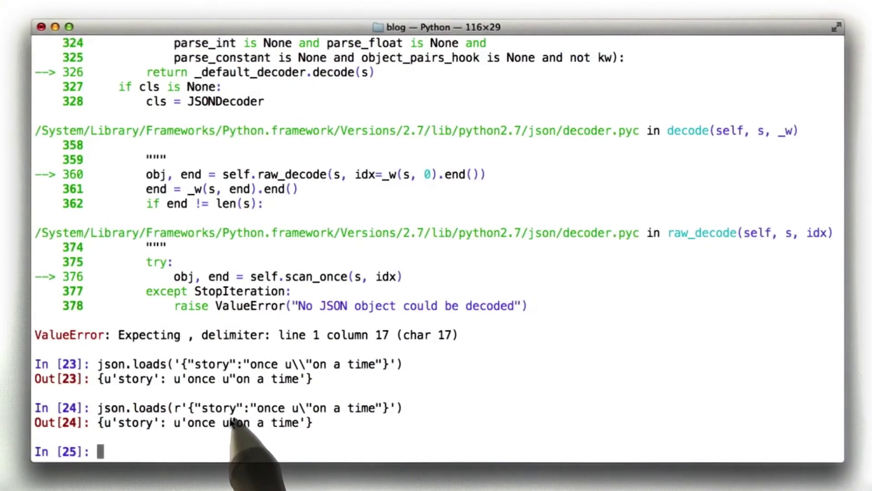